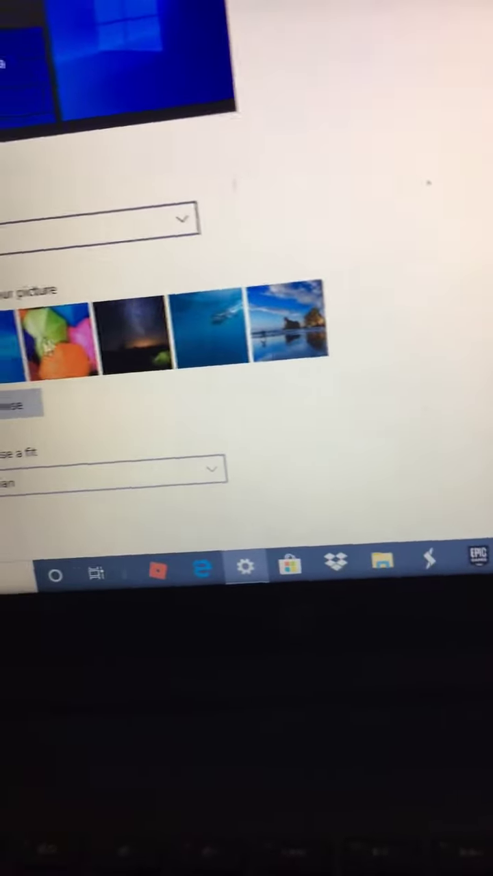
# Try the umbrellas picture, then set the night-sky picture as the desktop background.
pyautogui.click(102, 329)
pyautogui.click(133, 366)
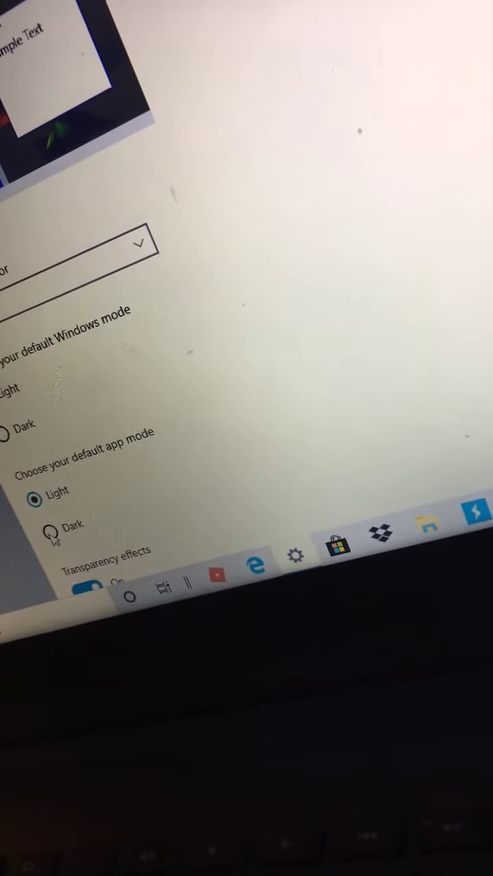
pyautogui.scroll(-3, 69, 513)
pyautogui.scroll(-3, 69, 507)
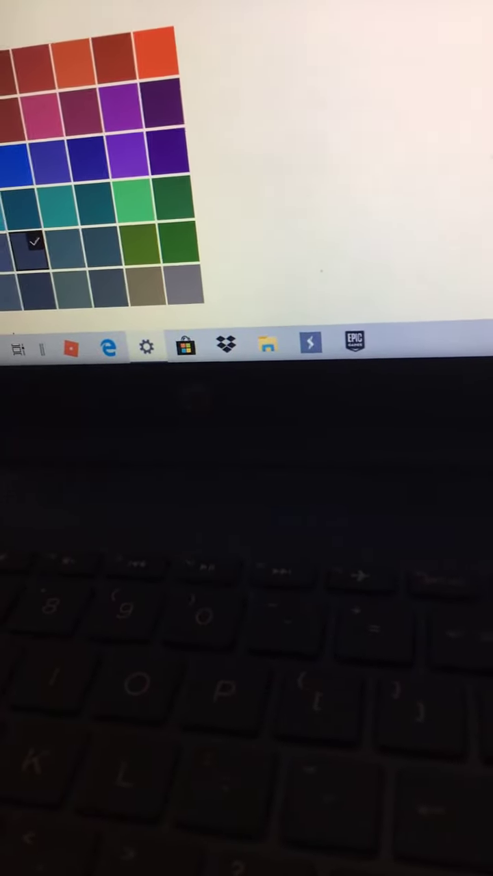
# Pick a red swatch from the Windows colors grid as the accent colour.
pyautogui.click(8, 103)
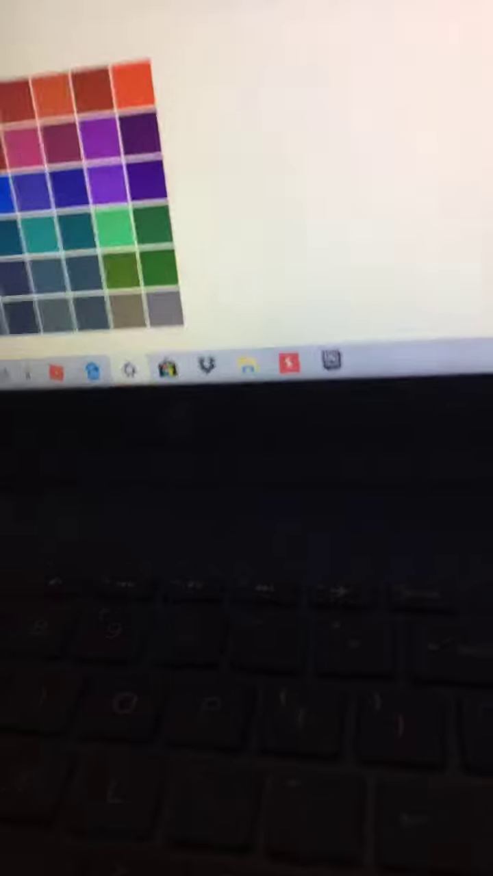